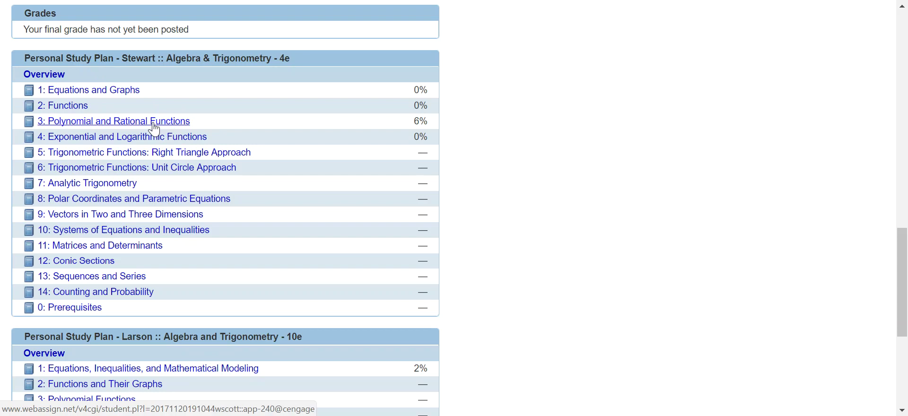
Open the Stewart study plan at chapter 3, Polynomial and Rational Functions
left_click(153, 122)
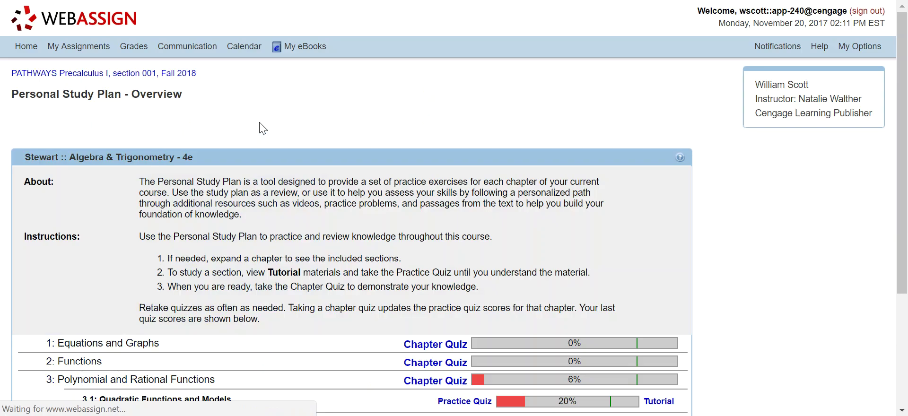
left_click_drag(902, 115, 905, 176)
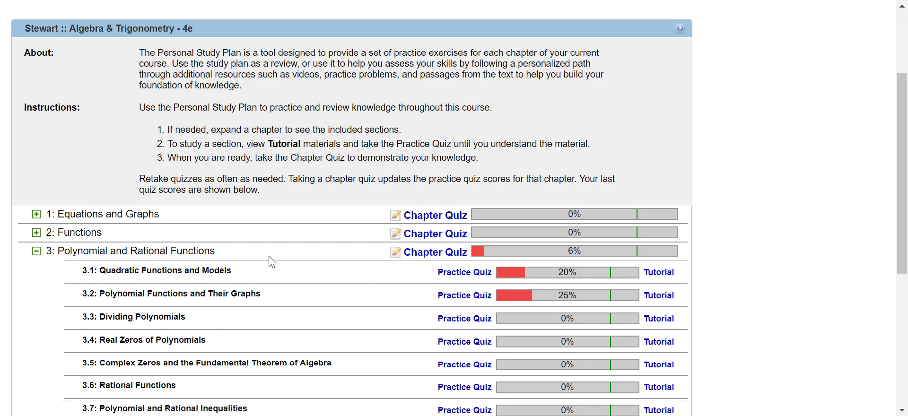
Collapse chapter 3, then expand chapter 5, Trigonometric Functions: Right Triangle Approach, and start its Chapter Quiz
left_click(35, 252)
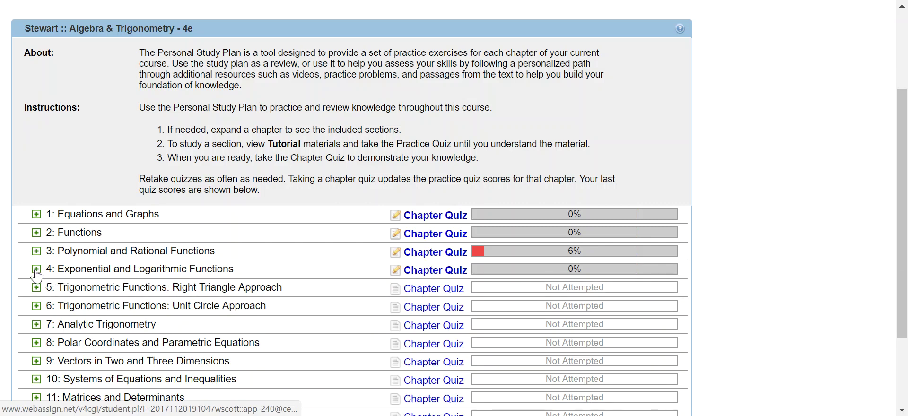
left_click(36, 287)
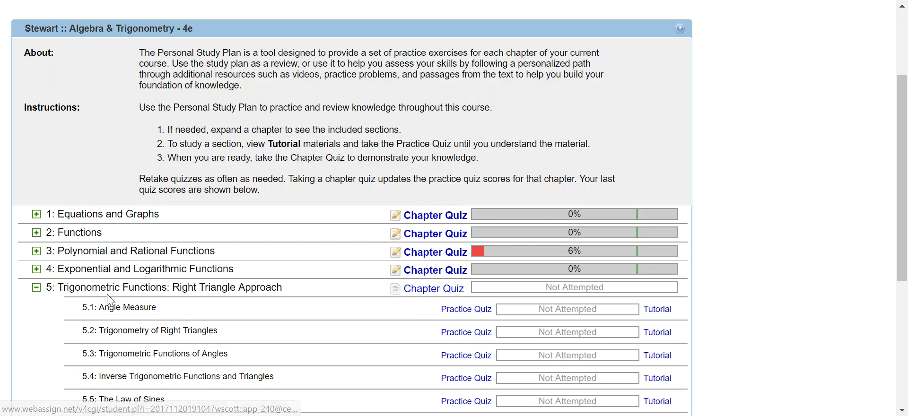
left_click(429, 291)
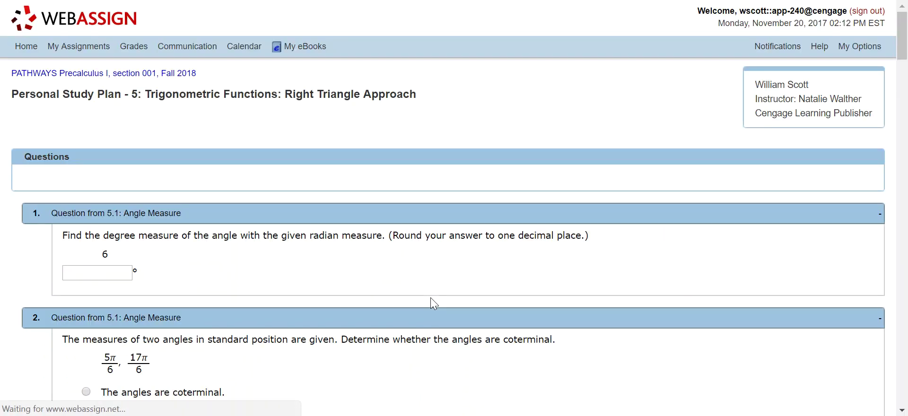
Answer question 1 with 3 and mark the two angles in question 2 as coterminal
left_click(109, 275)
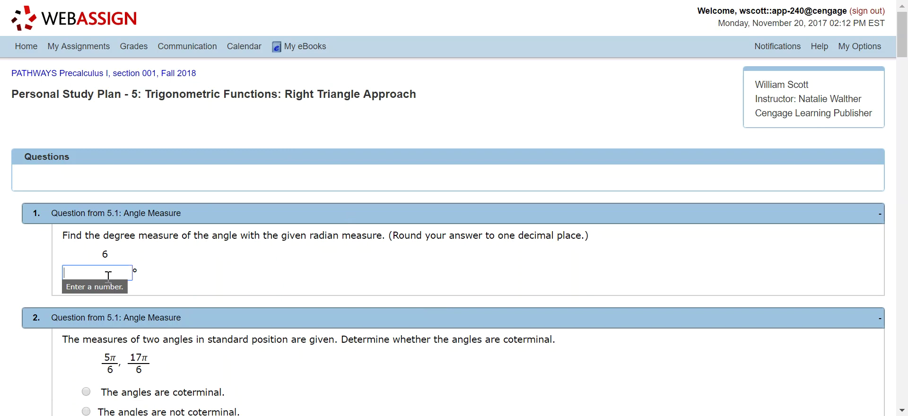
type("3")
left_click(87, 392)
Enter 3 for both sin(θ) and cos(θ) in question 3, leave the remaining questions blank and submit the quiz
key("Tab")
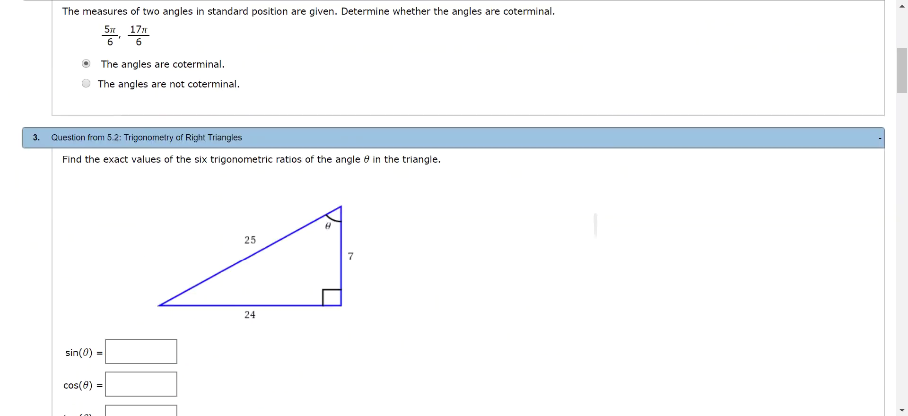
type("3")
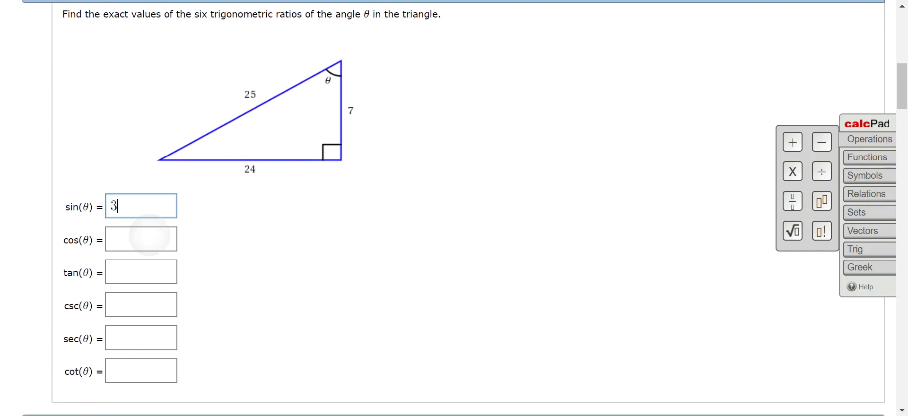
key("Tab")
type("3")
scroll(454, 208, "down", 9)
scroll(454, 208, "down", 20)
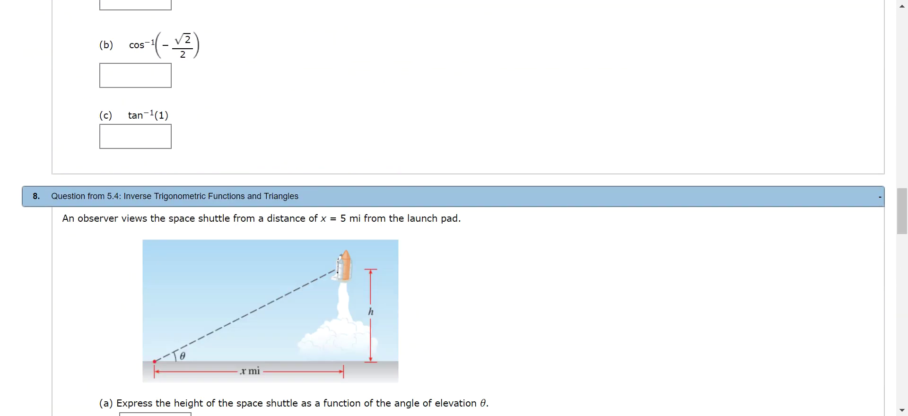
left_click(447, 323)
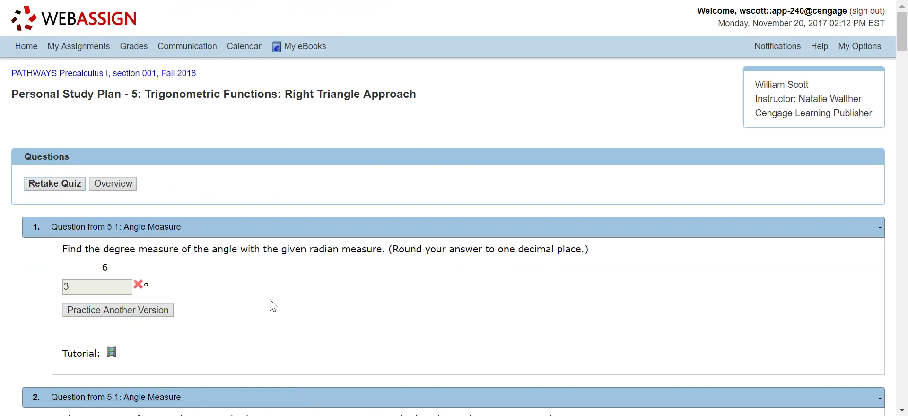
Open another practice version of graded question 1 and enter 3 as its answer
scroll(273, 306, "down", 2)
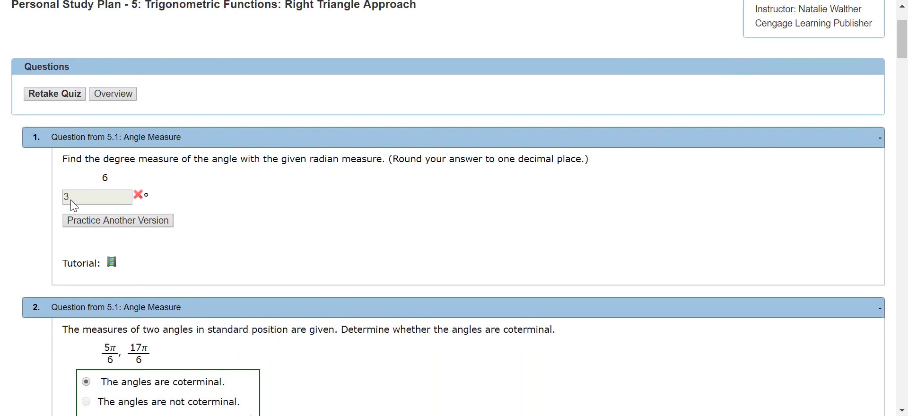
left_click(127, 223)
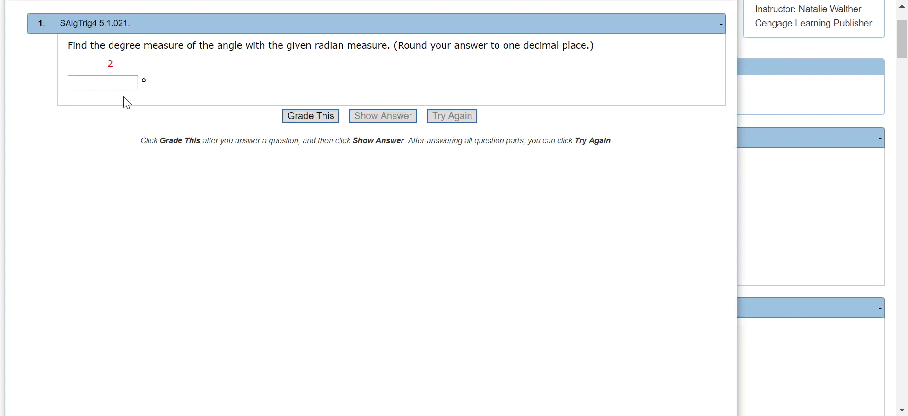
left_click(116, 84)
type("3")
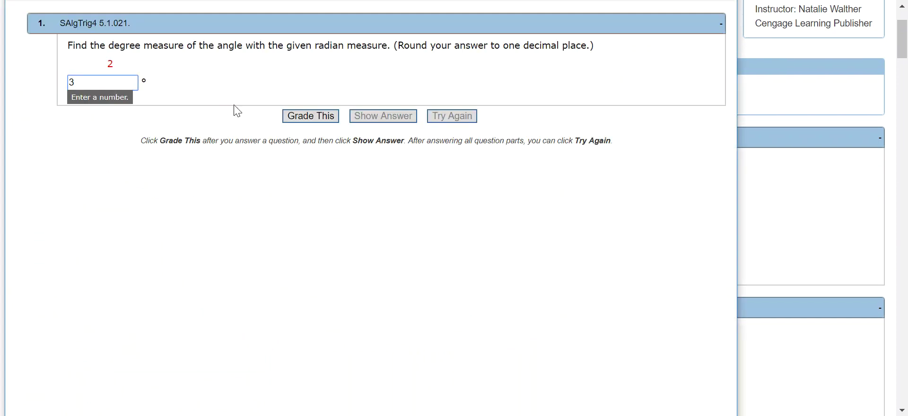
Grade the practice answer and reveal the correct one, then request another try
left_click(312, 119)
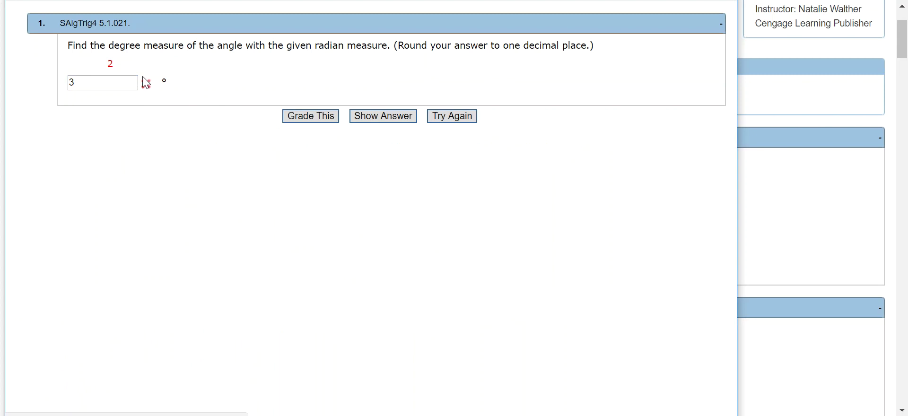
left_click(397, 122)
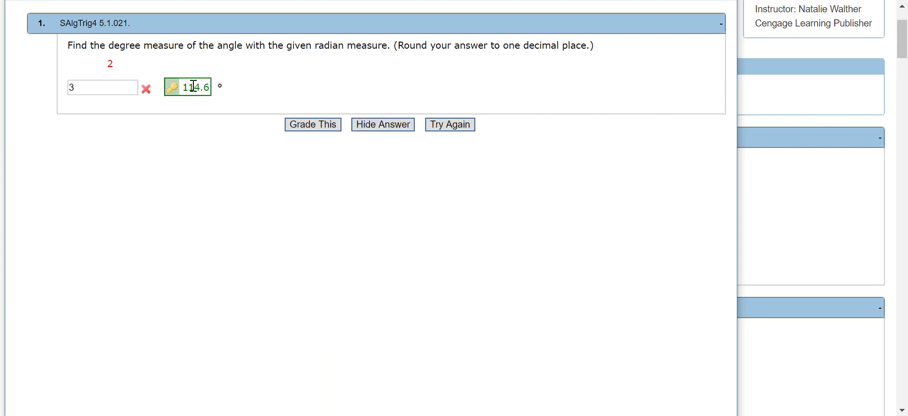
left_click(444, 126)
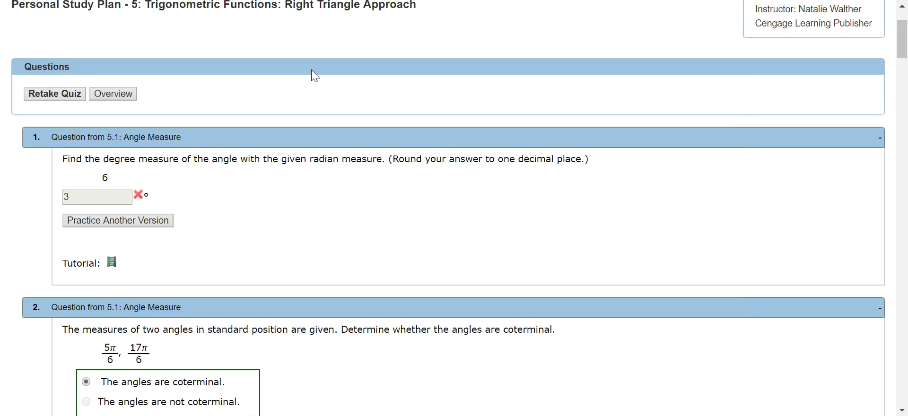
Play the tutorial video for question 1 on degree measure and close it
left_click(111, 264)
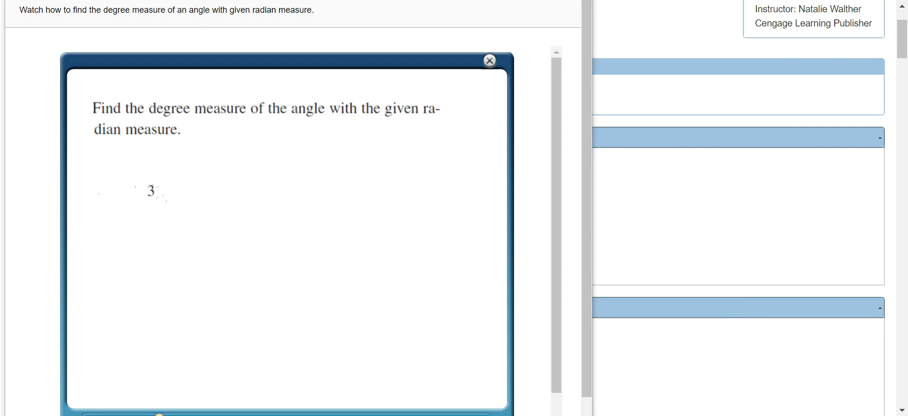
key("ctrl+w")
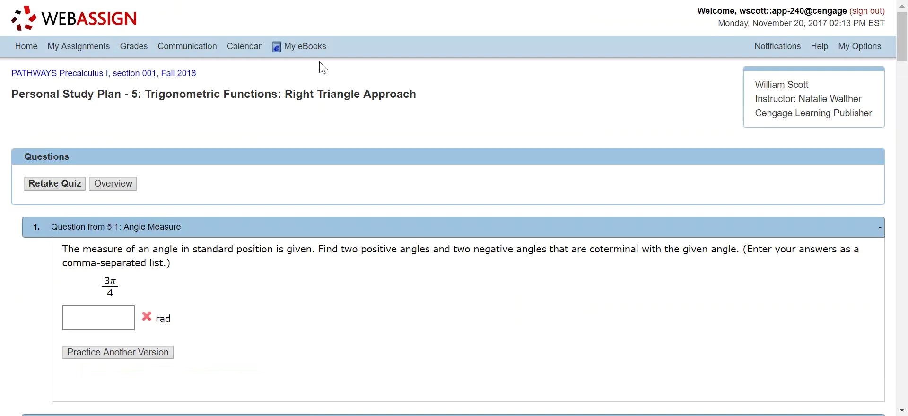
Review the first questions of the retaken chapter 5 quiz and return to the study plan overview
scroll(323, 67, "down", 1)
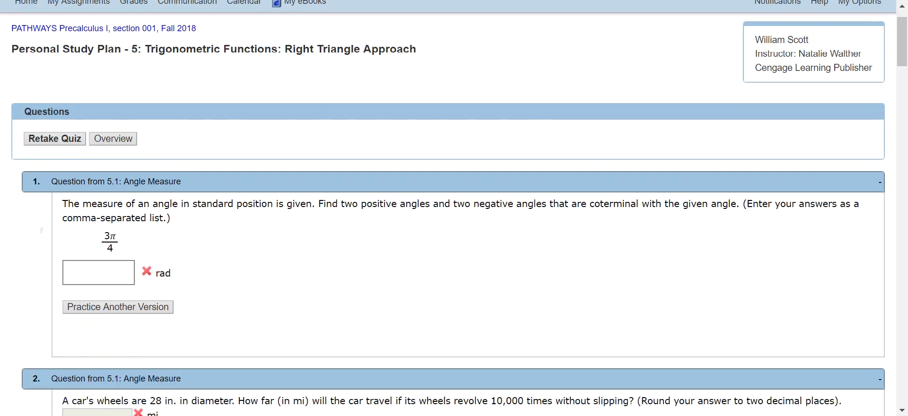
scroll(219, 376, "down", 2)
scroll(173, 189, "down", 1)
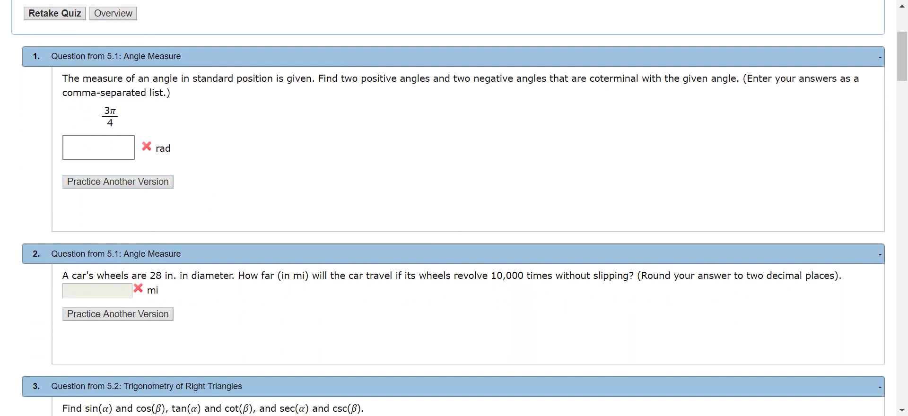
scroll(217, 284, "up", 2)
scroll(221, 253, "up", 1)
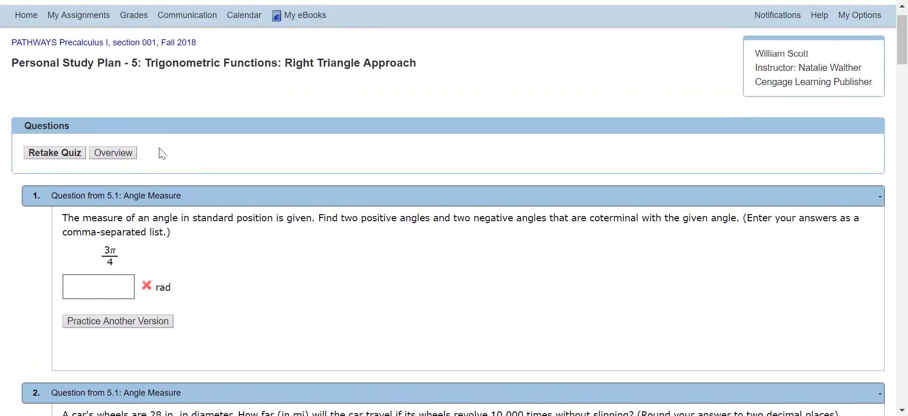
left_click(121, 156)
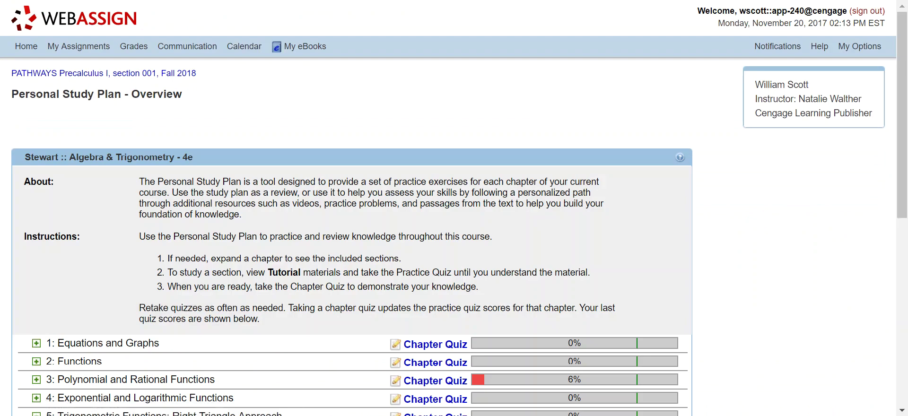
Collapse chapter 5 and expand chapter 3, Polynomial and Rational Functions, in the study plan
scroll(256, 171, "down", 3)
scroll(64, 246, "down", 1)
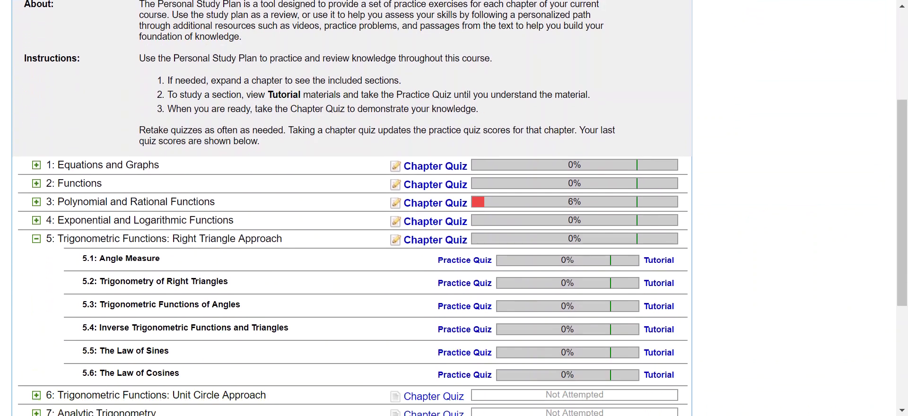
left_click(37, 239)
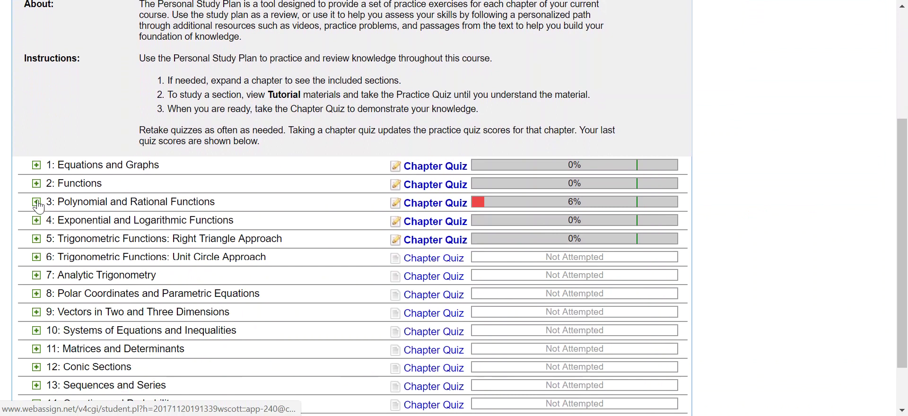
left_click(37, 202)
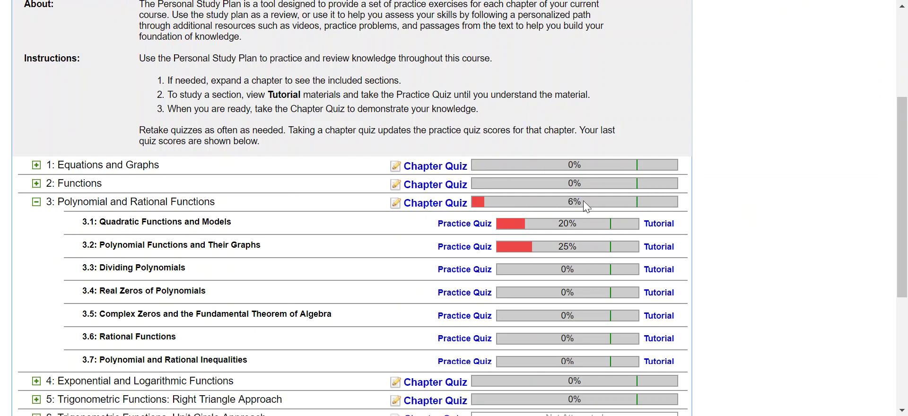
Examine the chapter 3 quiz score and highlight sections 3.3 through 3.7 in its list, clearing the selection at the end
double_click(564, 202)
left_click(555, 202)
scroll(553, 204, "down", 1)
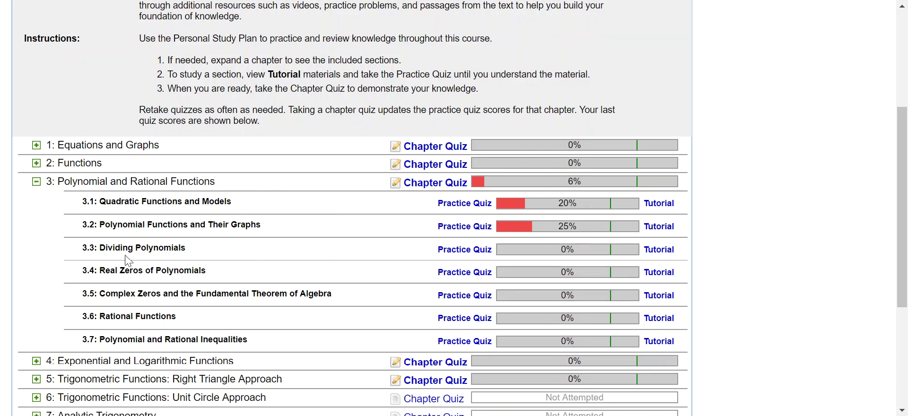
left_click_drag(88, 248, 284, 340)
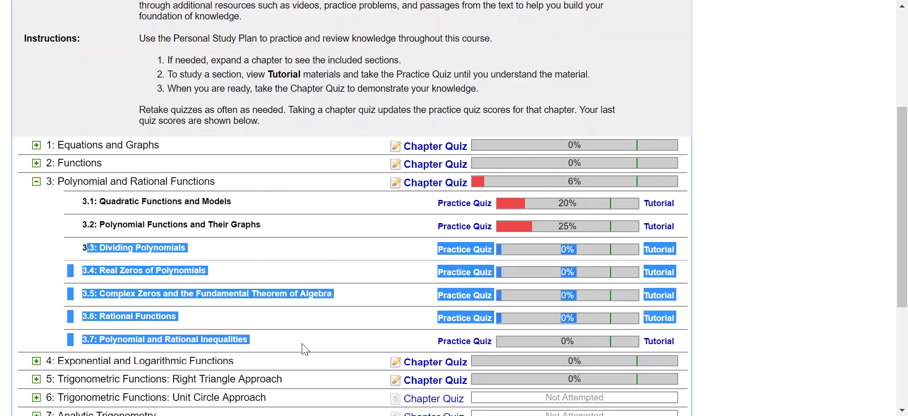
left_click(345, 273)
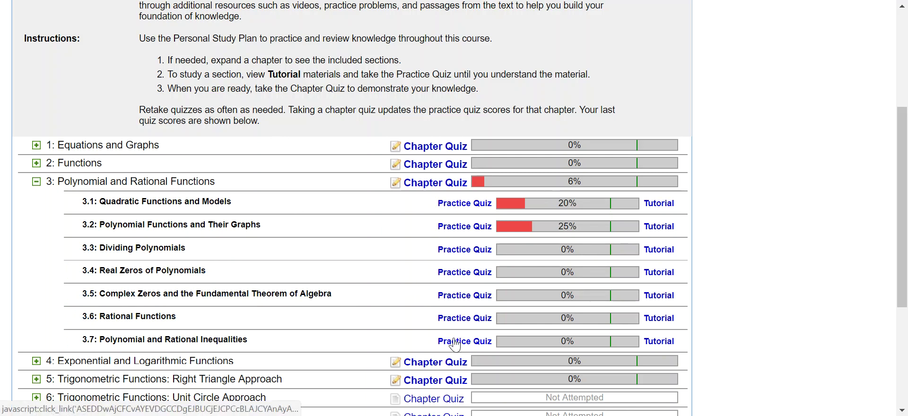
Open the tutorial for section 3.1, Quadratic Functions and Models, and its suggested Watch It video on standard form
left_click(671, 206)
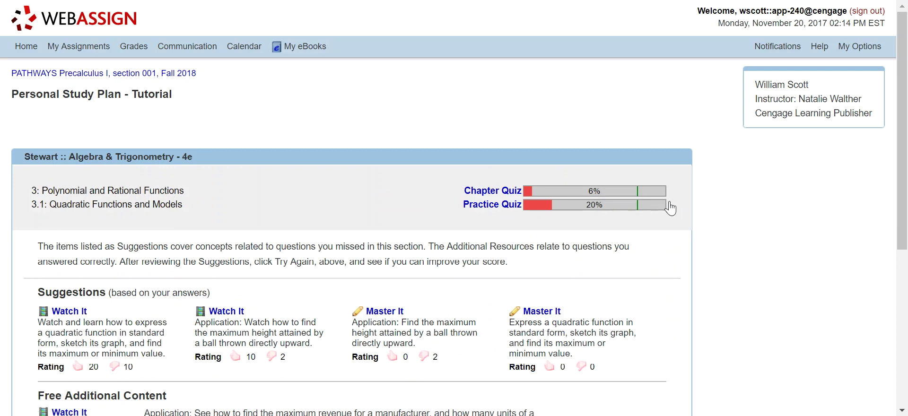
scroll(293, 222, "down", 2)
scroll(185, 156, "down", 2)
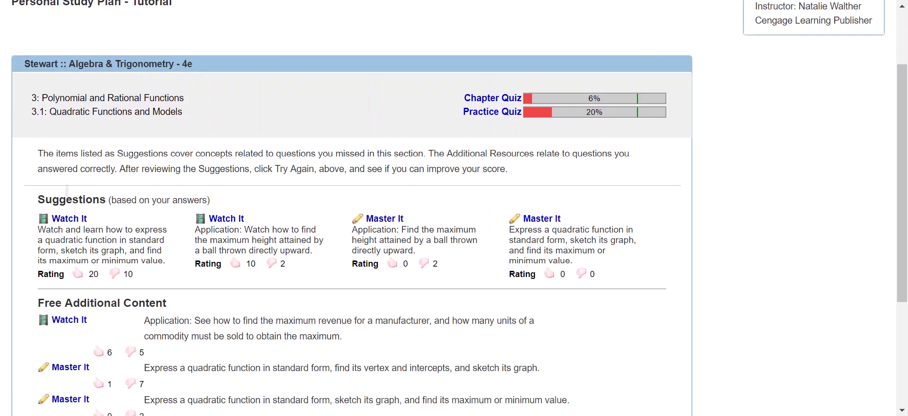
left_click(191, 207)
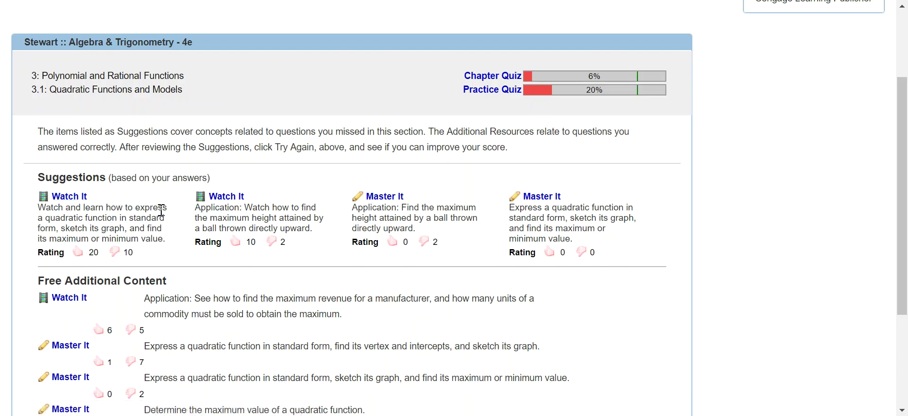
left_click(81, 199)
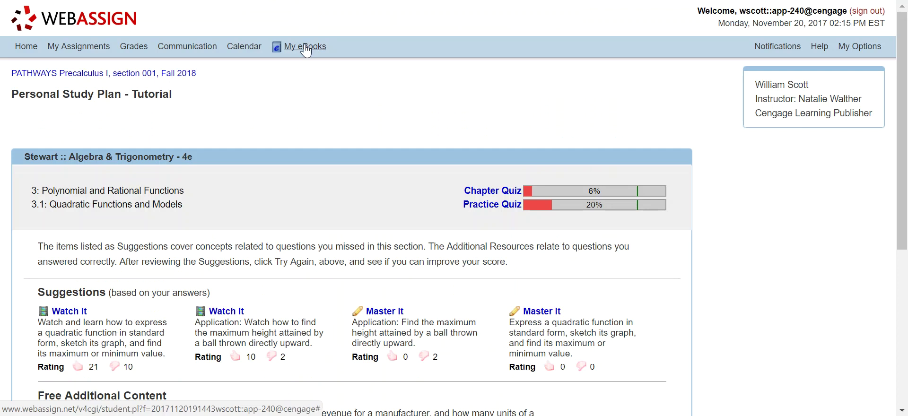
Open the suggested Master It exercise on a ball's maximum height and enter 3 in the first three answer blanks
left_click(387, 313)
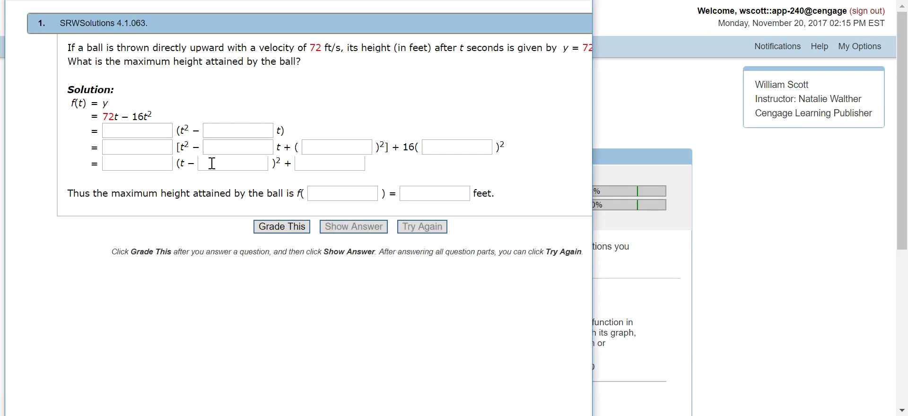
left_click(142, 134)
type("3")
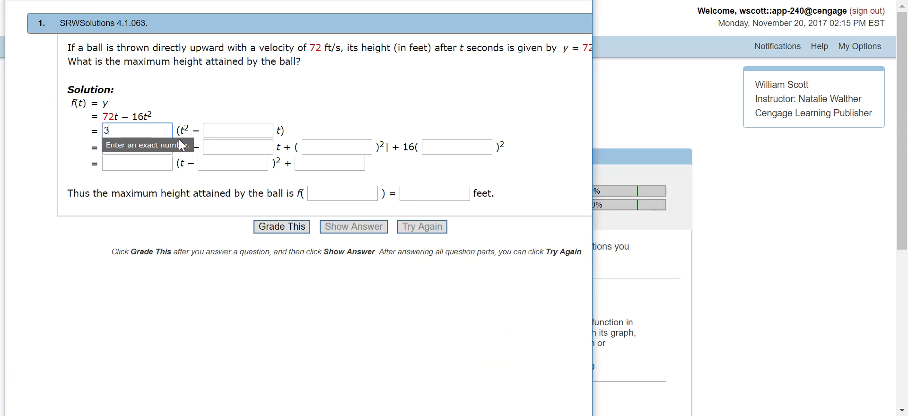
key("Tab")
type("3")
left_click(166, 147)
type("3")
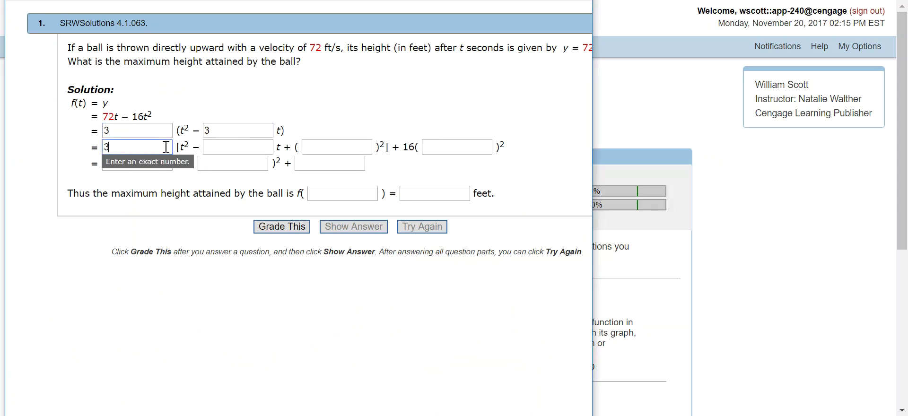
Grade the Master It answers, reveal the correct answers and close the exercise window
left_click(265, 231)
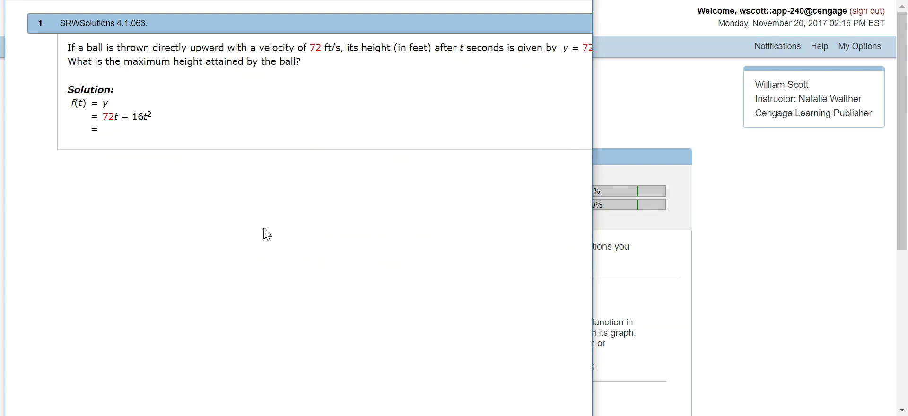
left_click(330, 223)
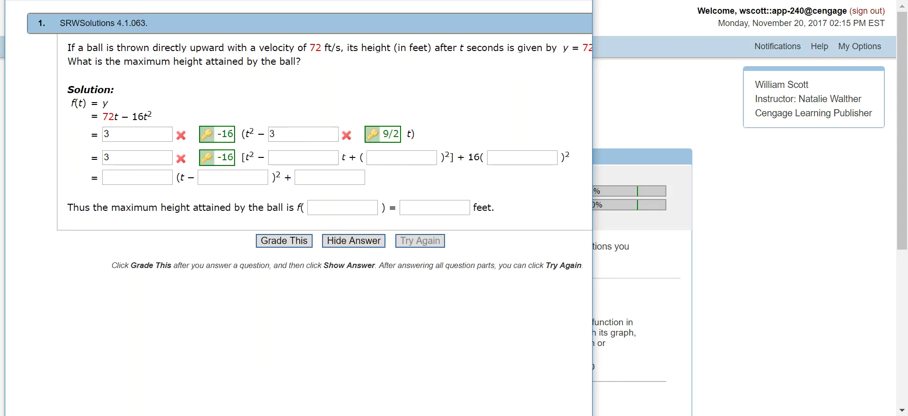
left_click_drag(116, 0, 116, 50)
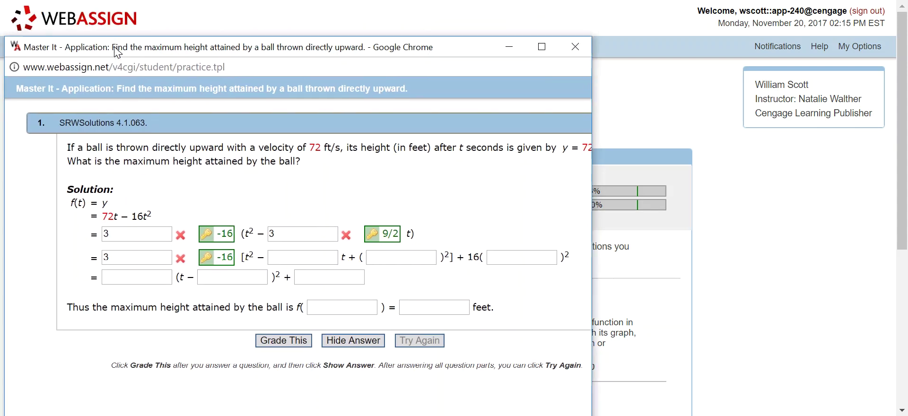
left_click(575, 47)
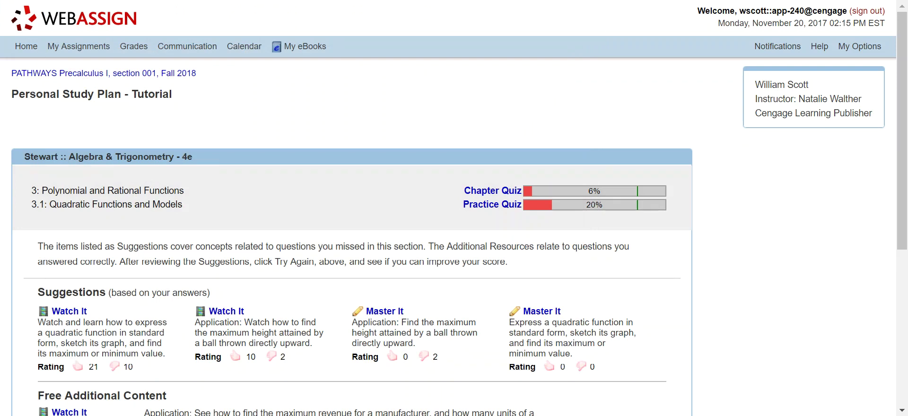
Return from the section 3.1 tutorial to the study plan overview and expand chapter 3, Polynomial and Rational Functions
scroll(65, 19, "down", 2)
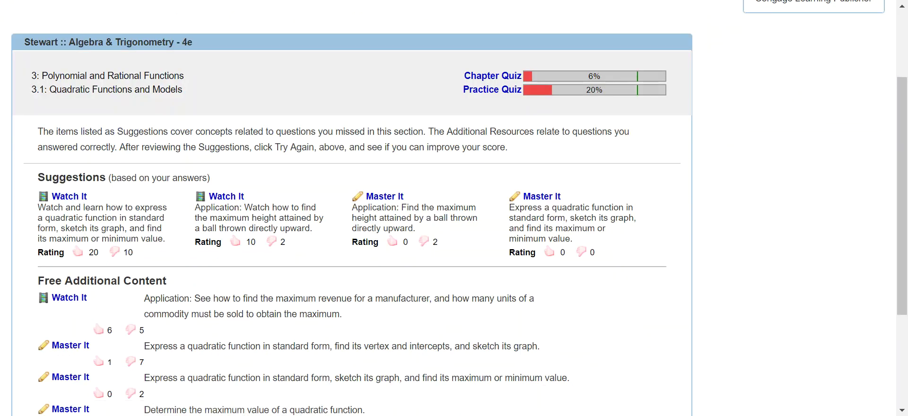
key("alt+Left")
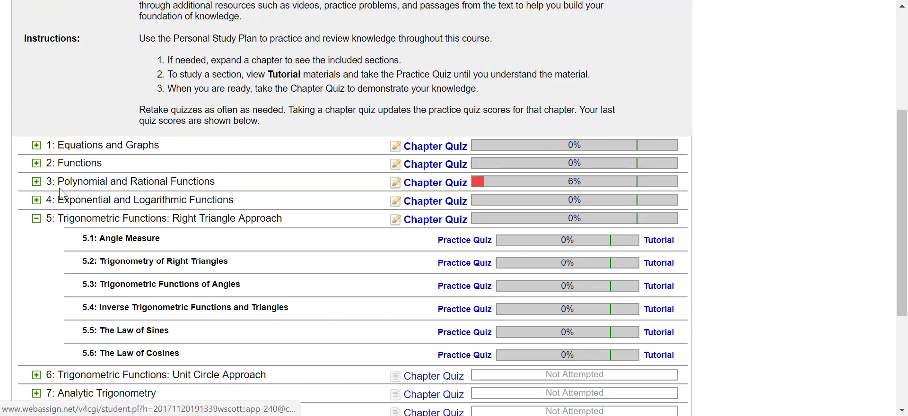
left_click(37, 182)
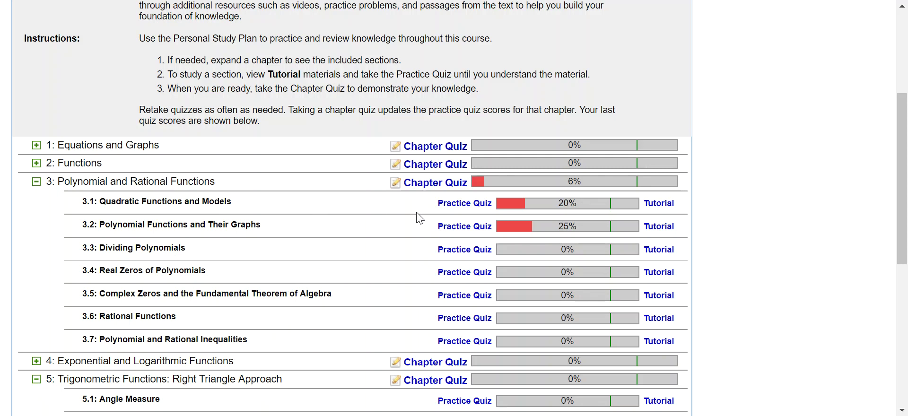
Go to the course home page and open My Class Insights
left_click_drag(901, 245, 900, 167)
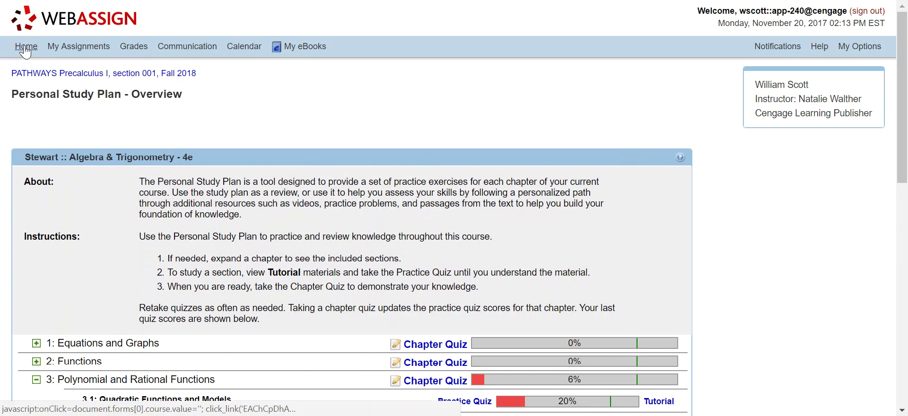
left_click(53, 73)
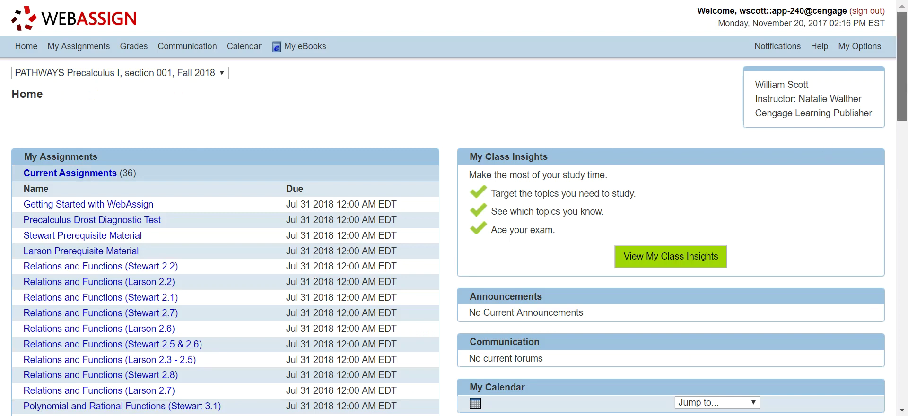
scroll(823, 139, "down", 3)
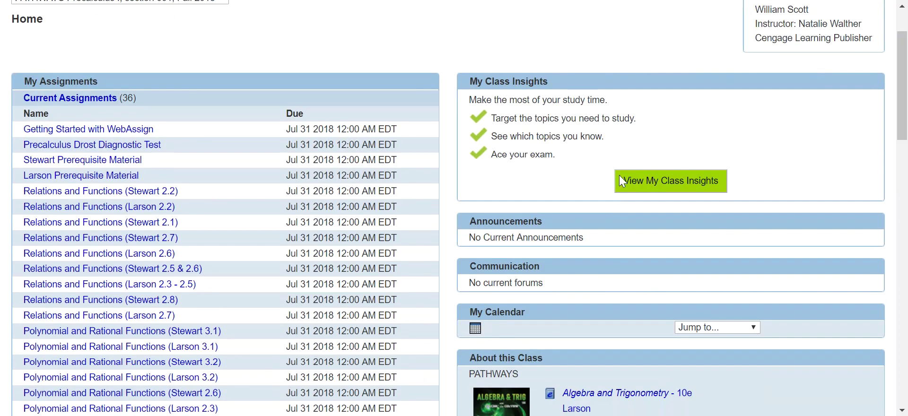
left_click(654, 181)
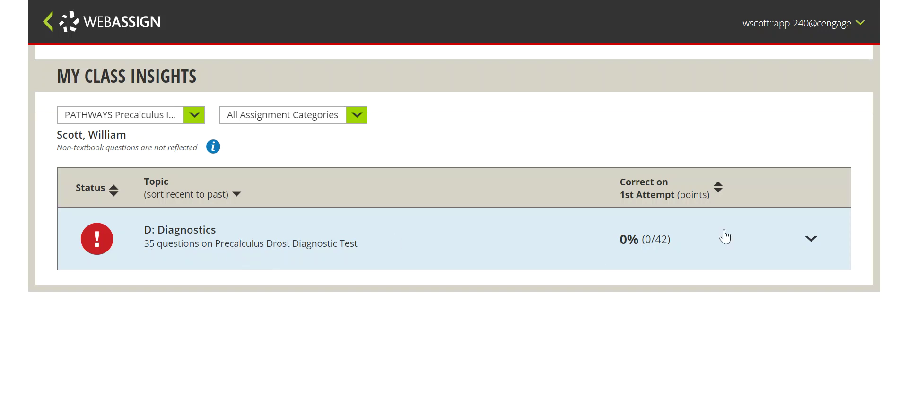
Expand the Diagnostics topic and view its Never Attempted, Correct on 2nd Attempt and Correct on 1st Attempt questions
left_click(810, 238)
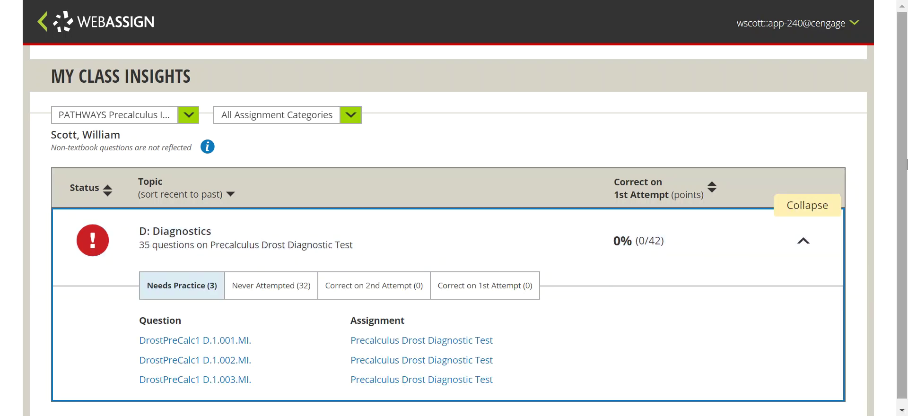
scroll(901, 203, "down", 1)
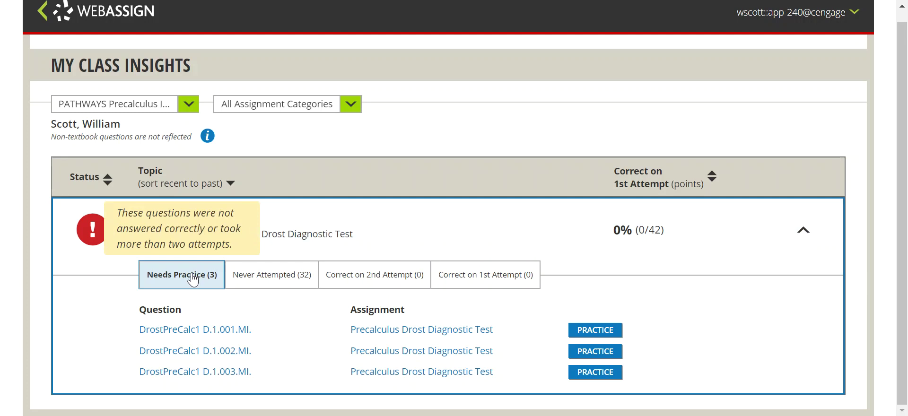
left_click(254, 282)
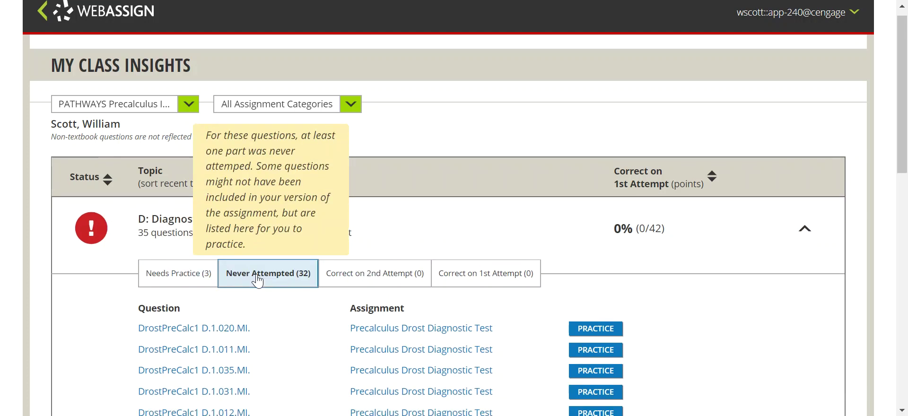
left_click(367, 280)
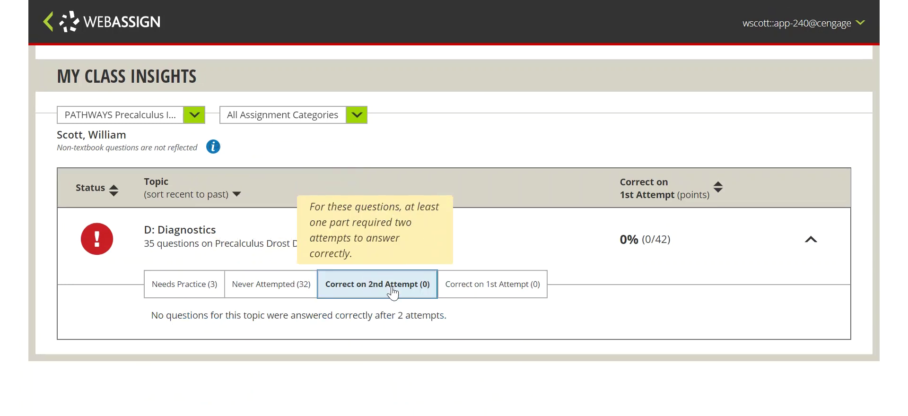
left_click(474, 296)
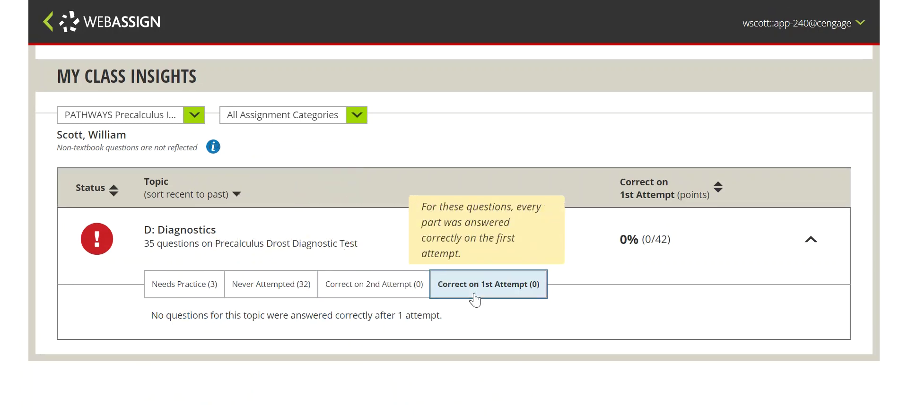
Show the Never Attempted questions again and view question DrostPreCalc1 D.1.011.MI. from the list
left_click(278, 296)
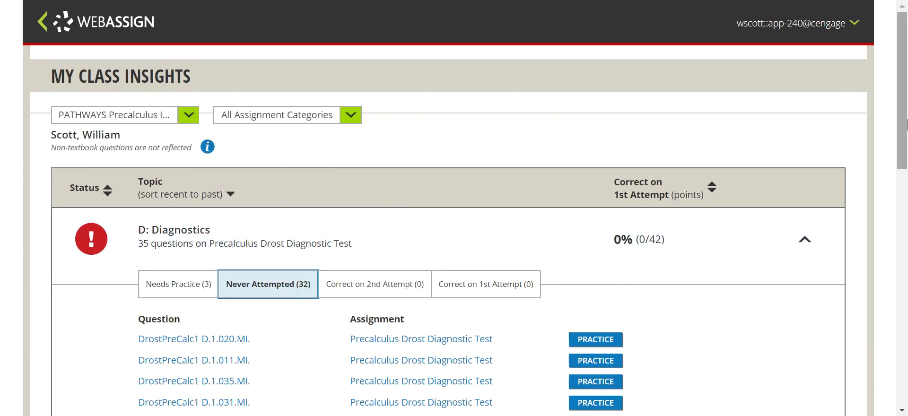
left_click_drag(906, 123, 899, 205)
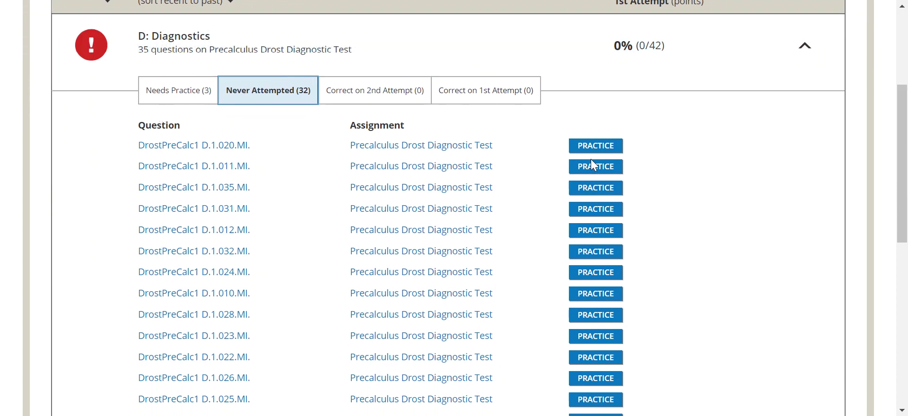
left_click(231, 148)
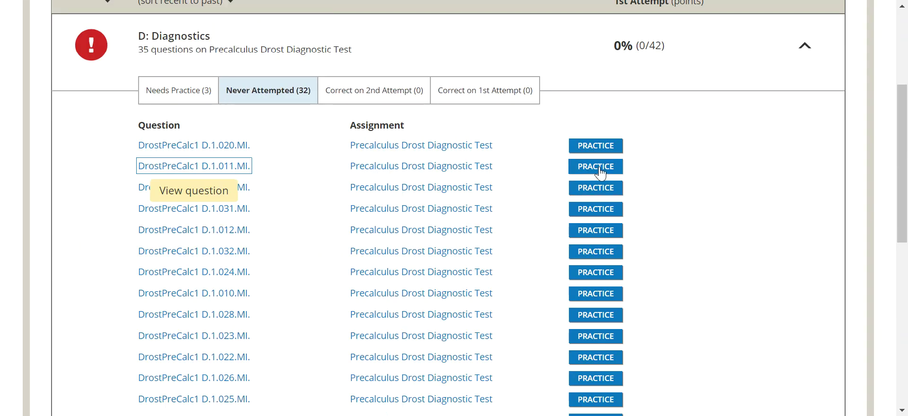
scroll(479, 180, "up", 2)
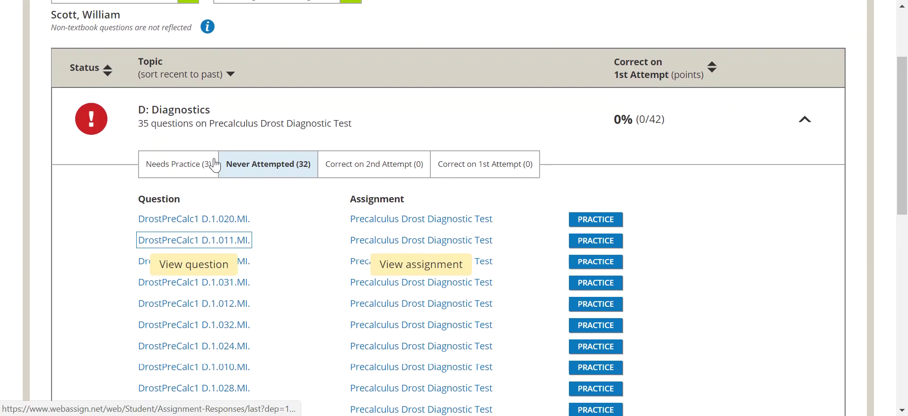